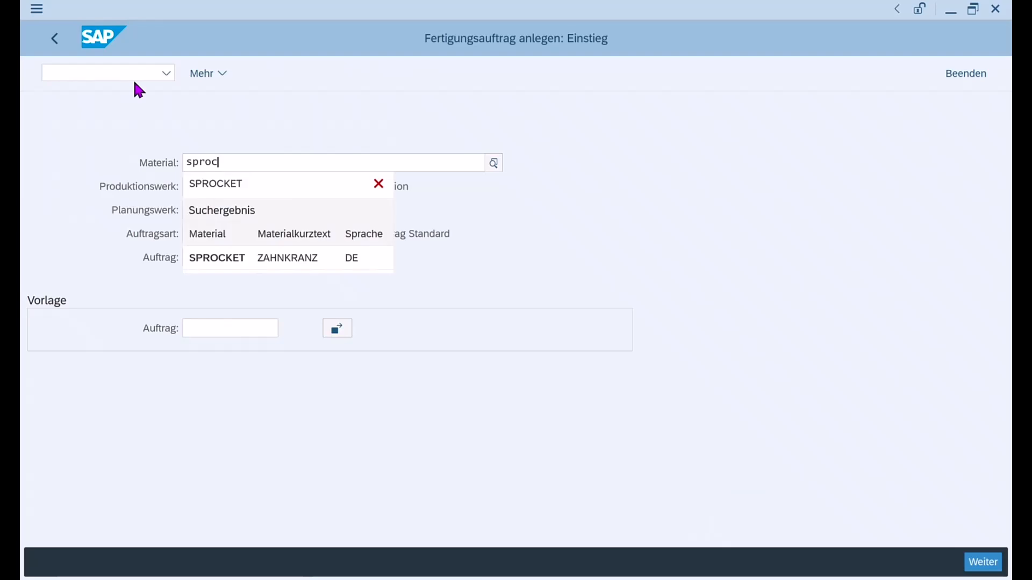
Start a production order for material SPROCKET with a total quantity of 2 and a basic end date of 14.06.2022
click(267, 259)
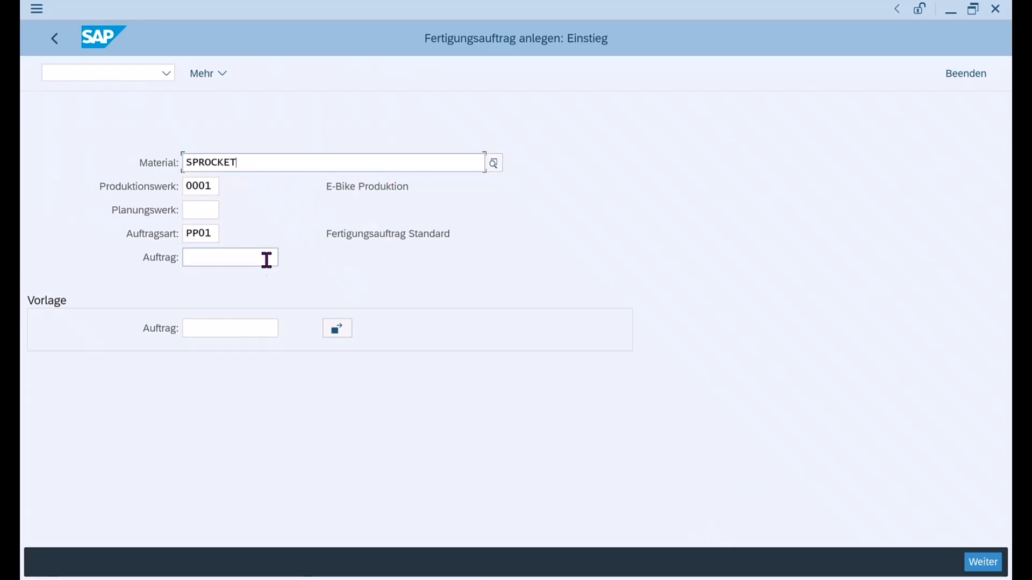
key(Return)
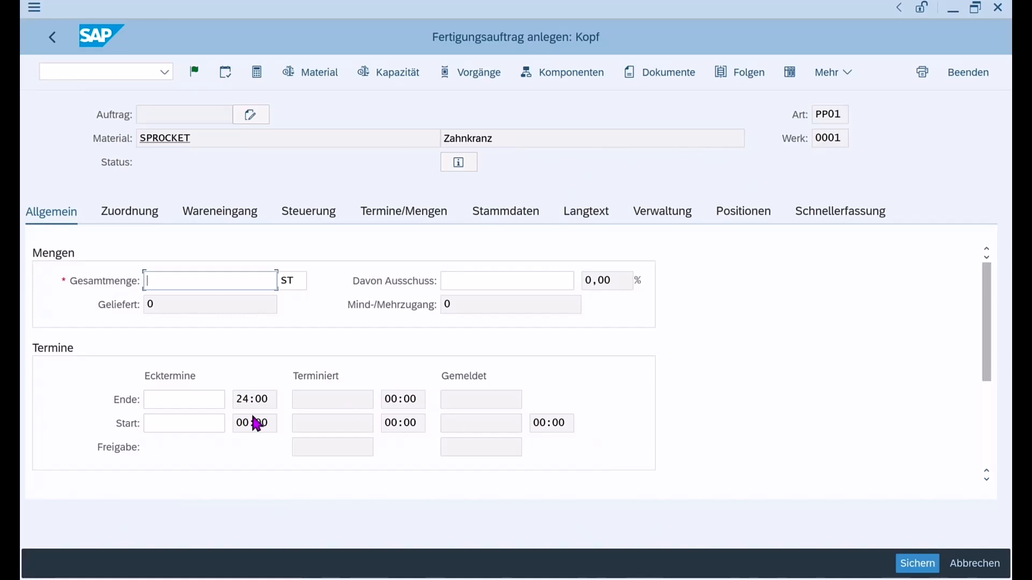
text(2)
click(186, 404)
click(231, 399)
double_click(256, 384)
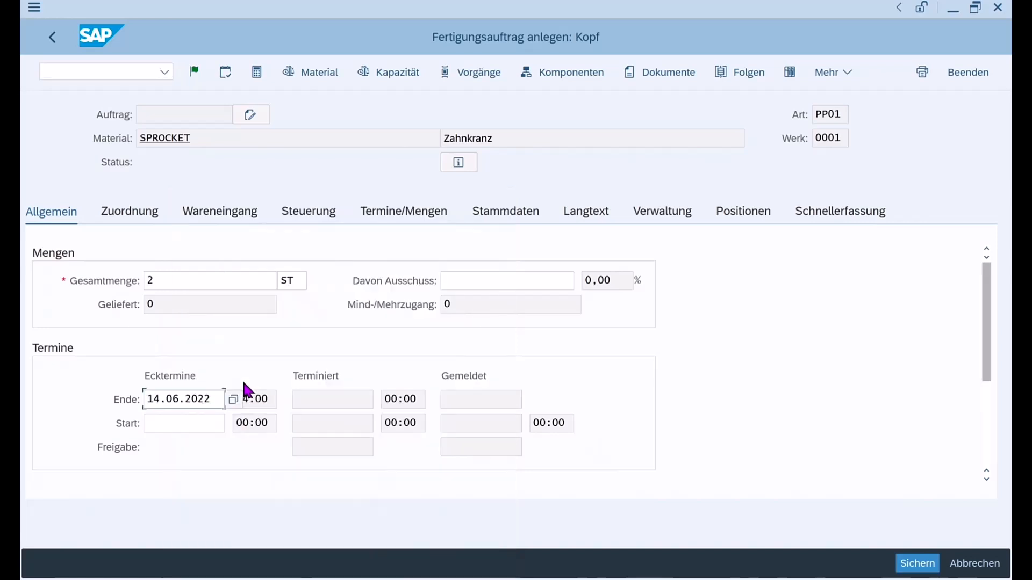
Release the new production order and save it, accepting that the cost calculation log is deleted
click(196, 73)
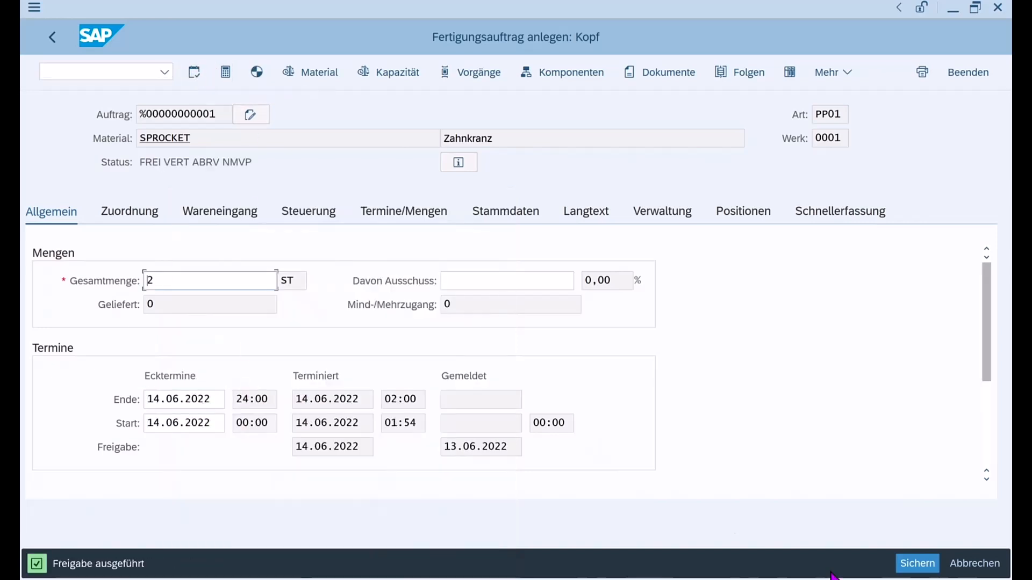
click(916, 564)
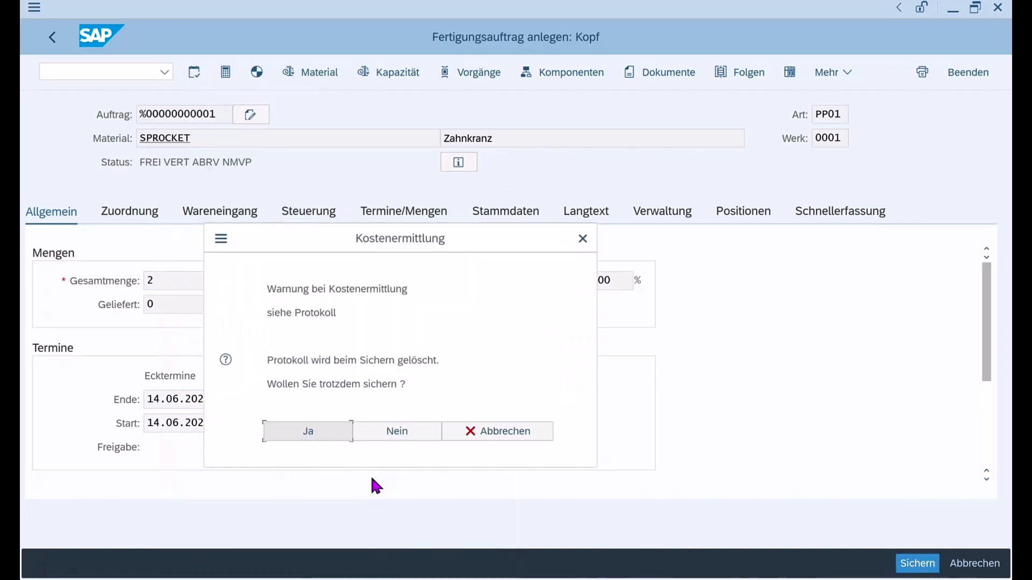
click(302, 430)
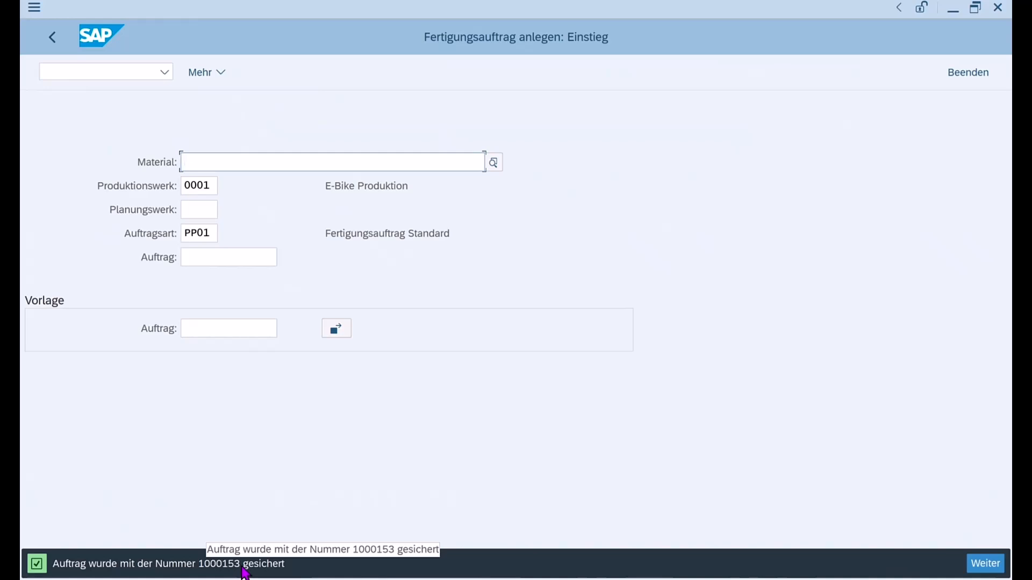
Switch to SAP Digital Manufacturing Cloud in the browser and open the newly created SPROCKET order in Manage Orders
click(362, 579)
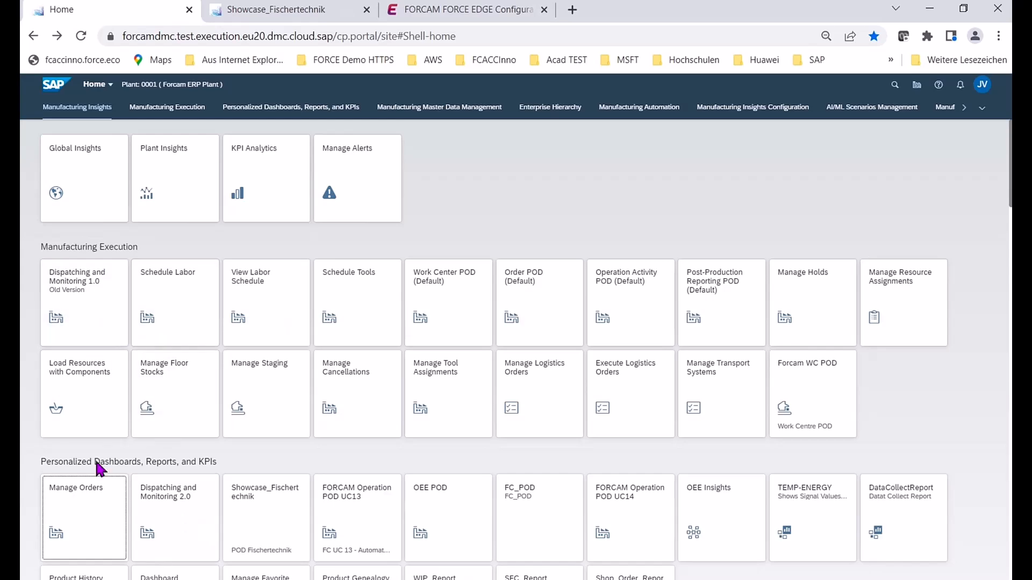
click(81, 514)
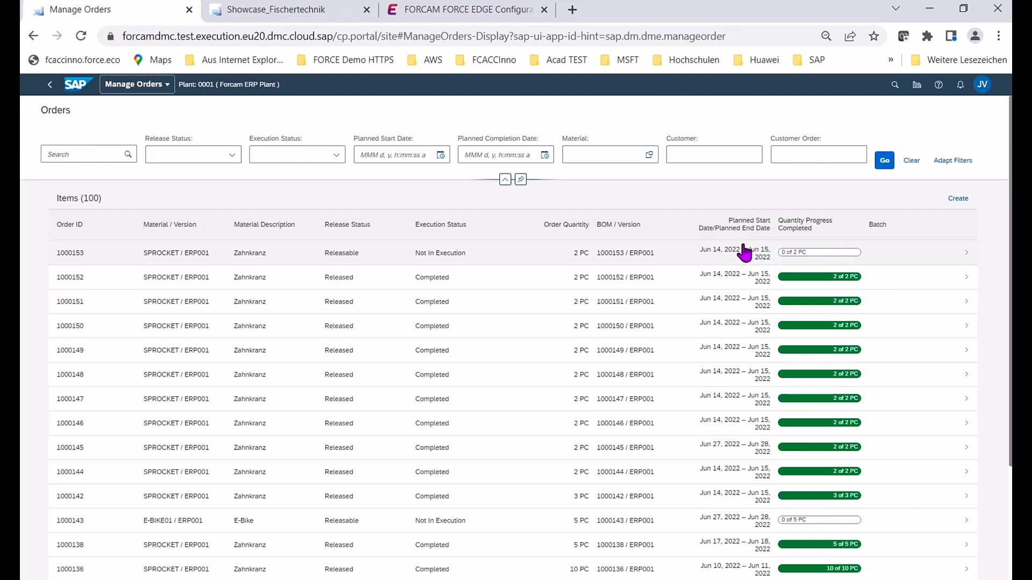
click(655, 257)
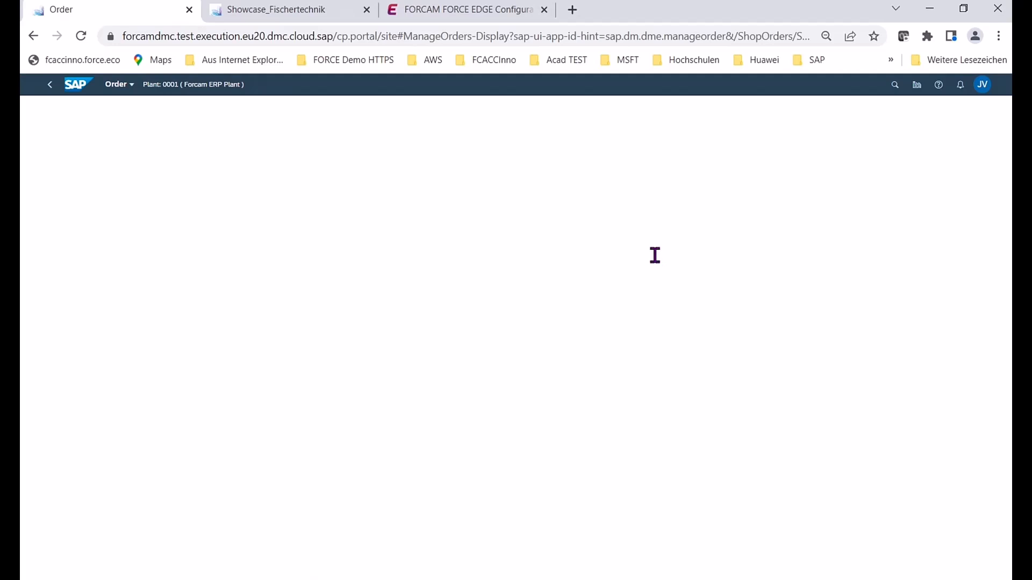
Release the order with a quantity to release of 2 PC and dismiss the release result
click(782, 113)
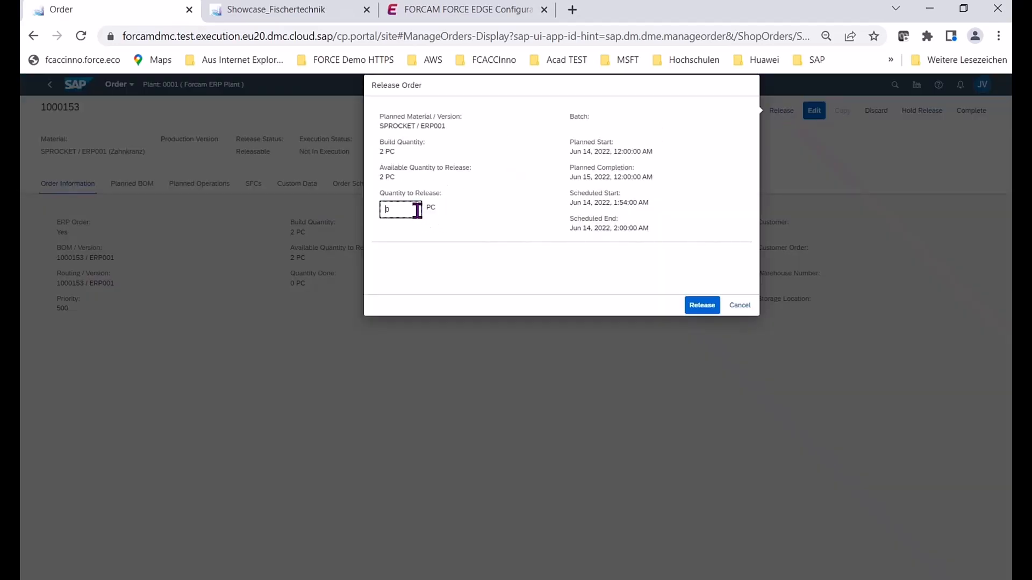
key(BackSpace)
text(2)
click(696, 306)
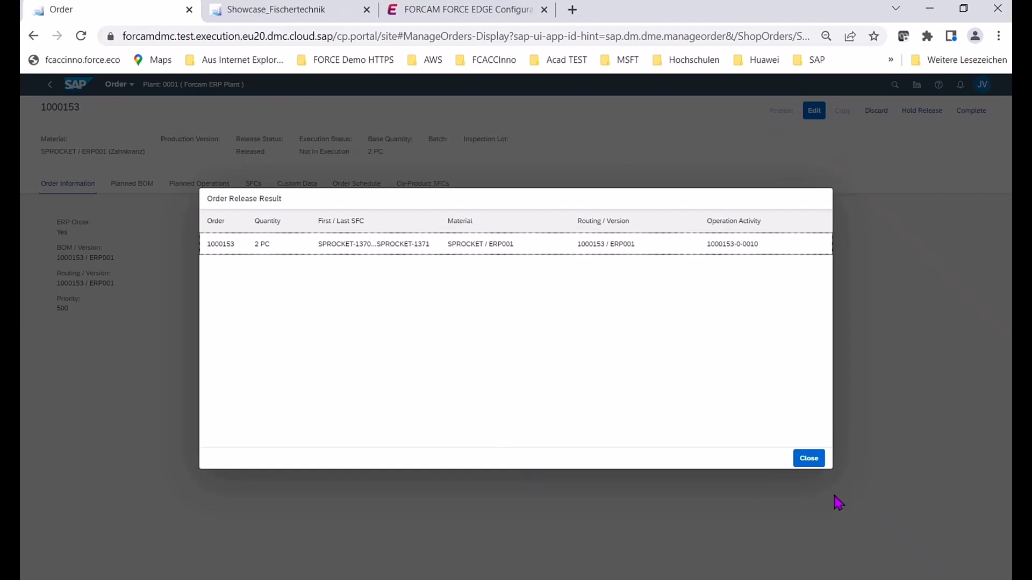
click(809, 459)
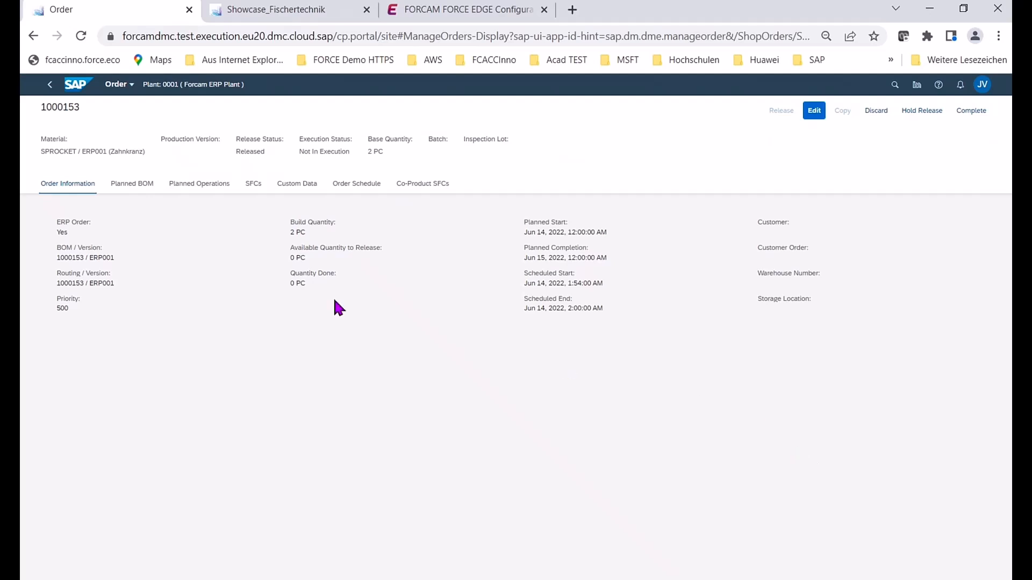
In the Showcase_Fischertechnik POD, reload the FISHERT1 work list without the old SFC filter and start the first sprocket SFC
click(266, 12)
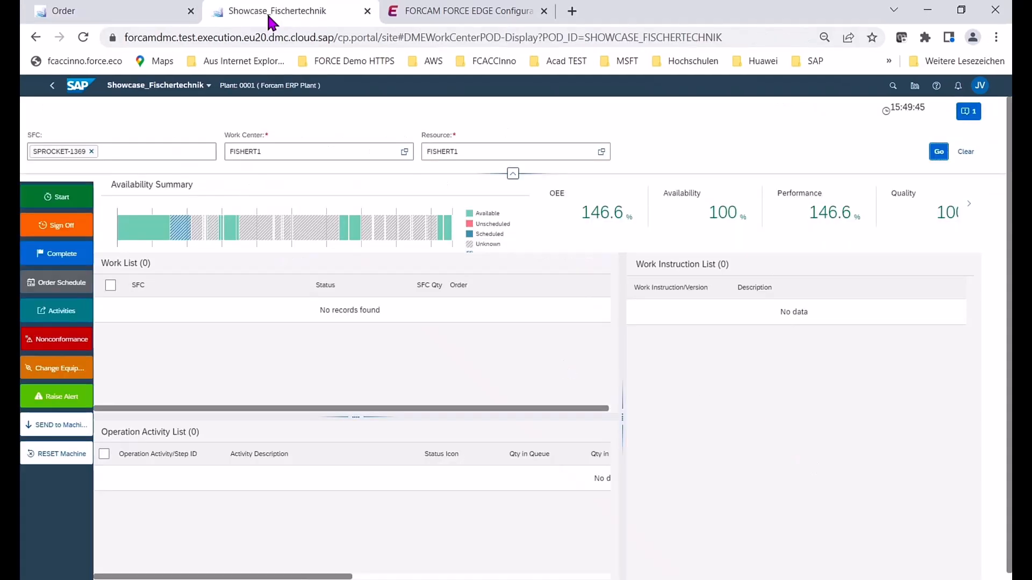
click(91, 152)
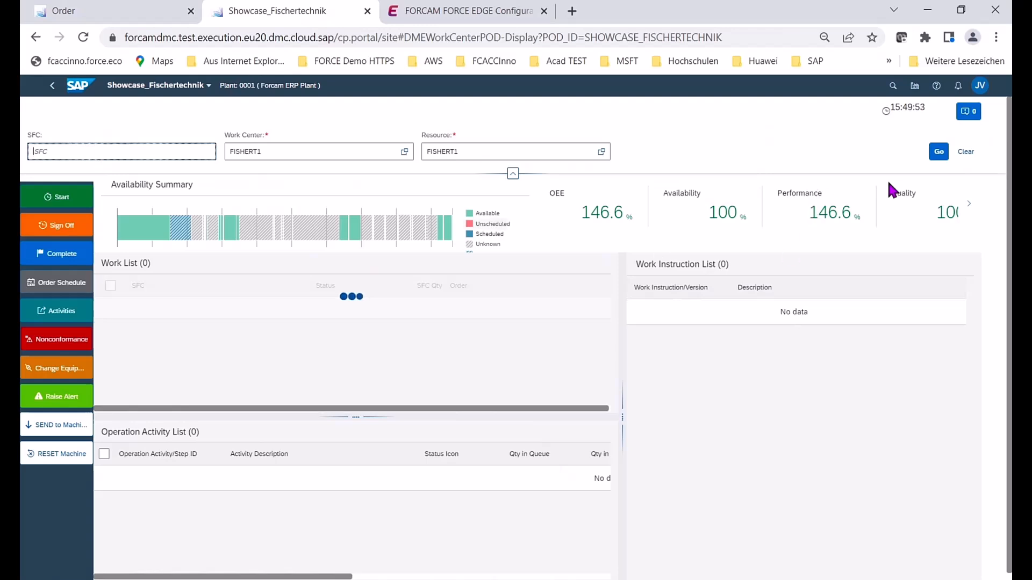
click(939, 152)
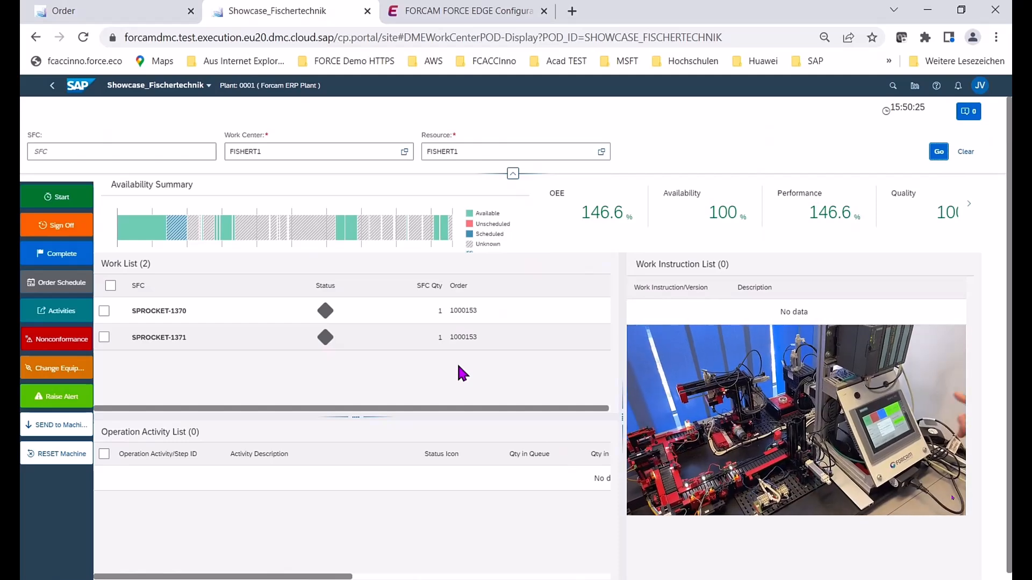
click(72, 202)
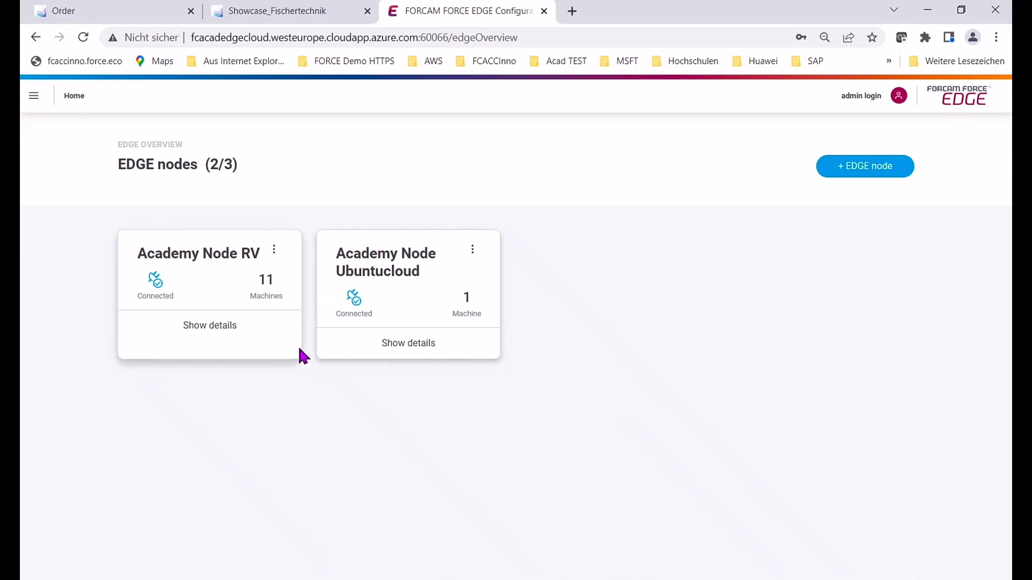
Examine the MDC controller and signal settings of the Fischertechnik machine on Academy Node RV in FORCAM FORCE EDGE
click(209, 329)
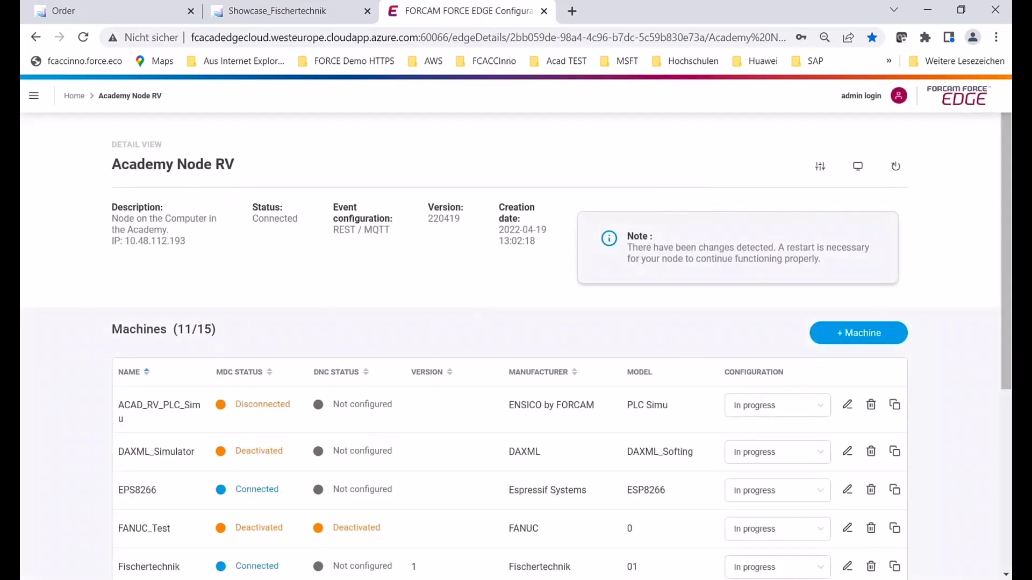
scroll(1005, 237, down, 4)
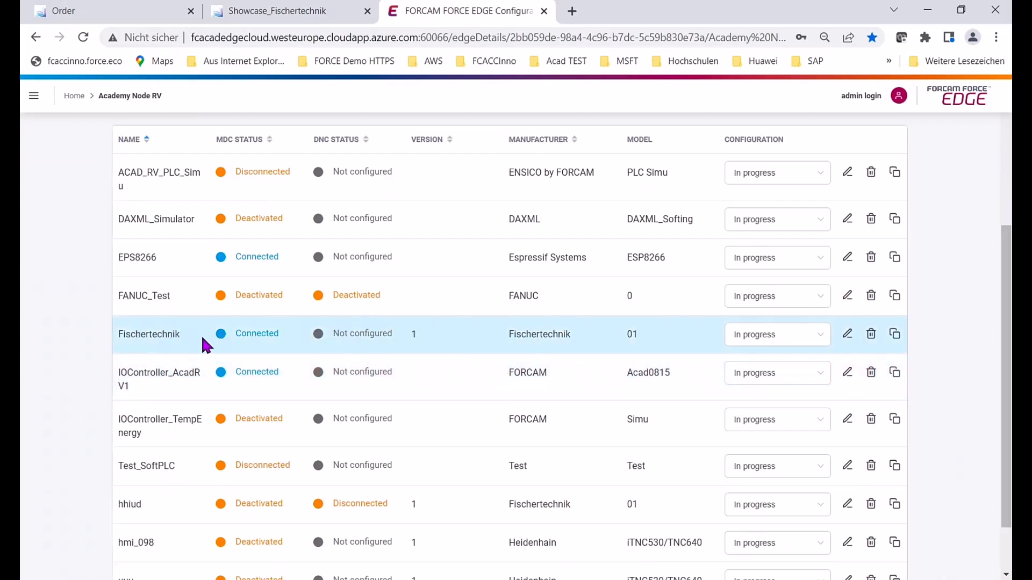
click(848, 337)
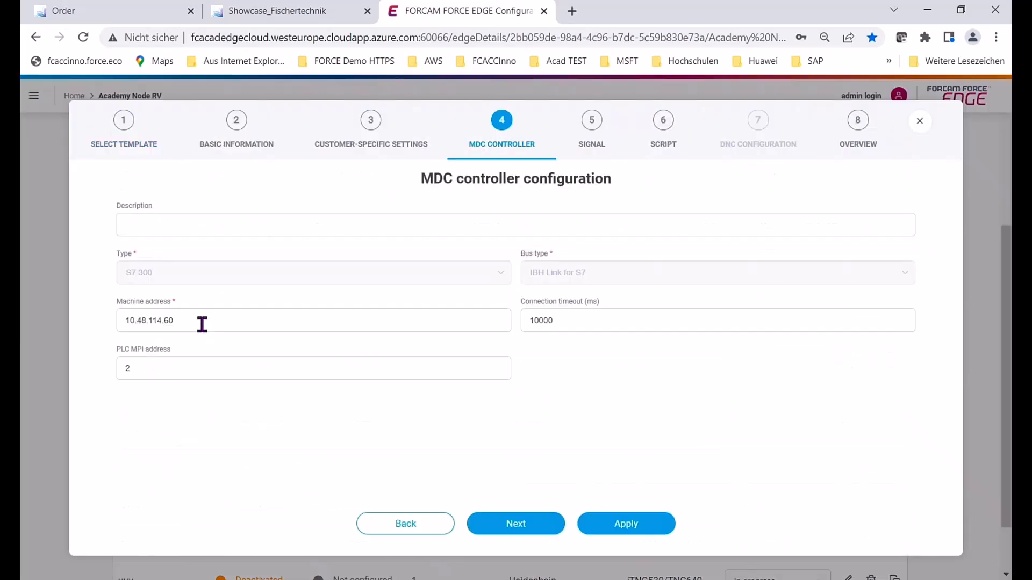
click(596, 124)
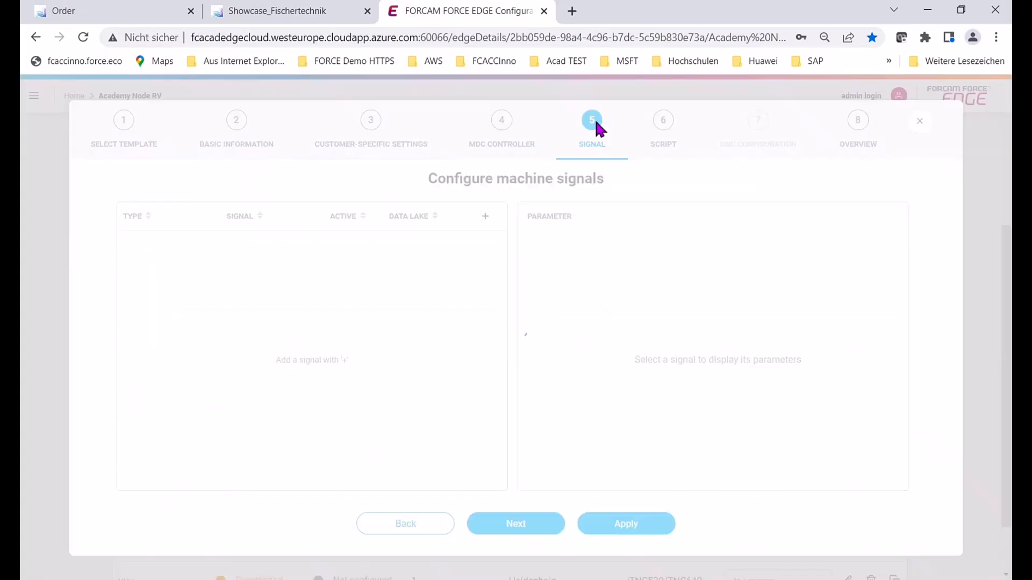
click(427, 257)
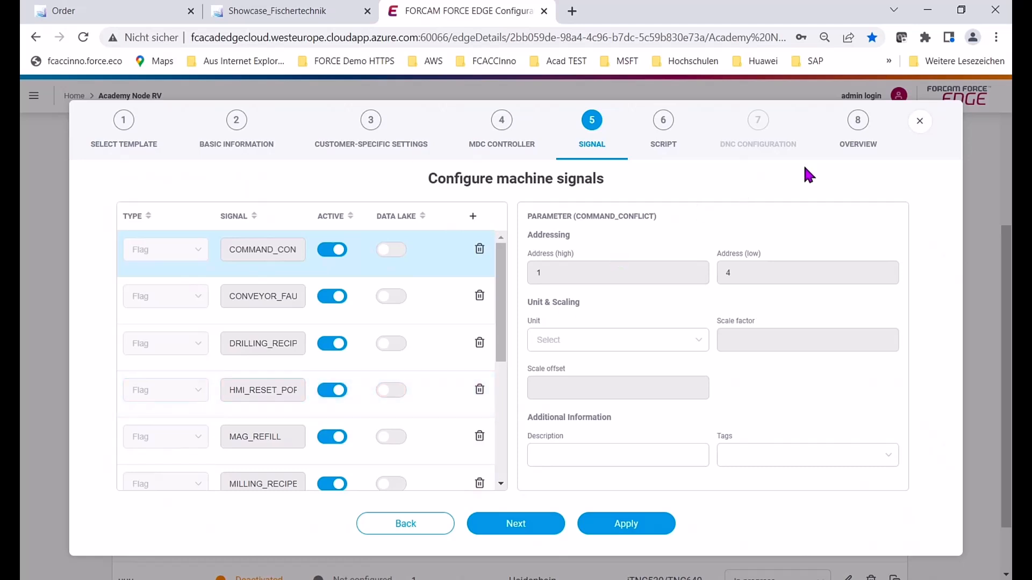
click(917, 125)
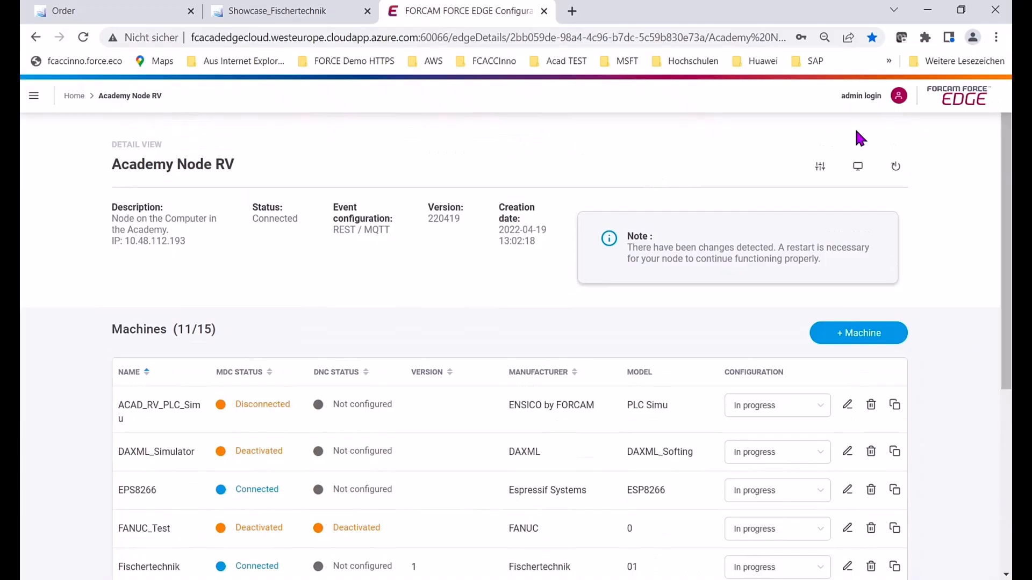
Review the event configuration of Academy Node RV and go back to the Showcase_Fischertechnik POD
click(819, 167)
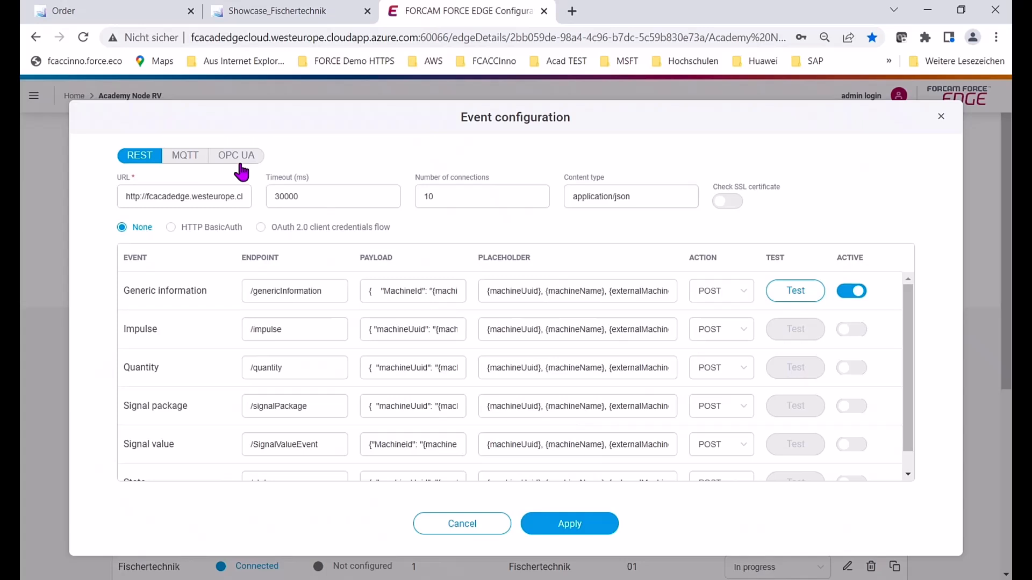
click(267, 11)
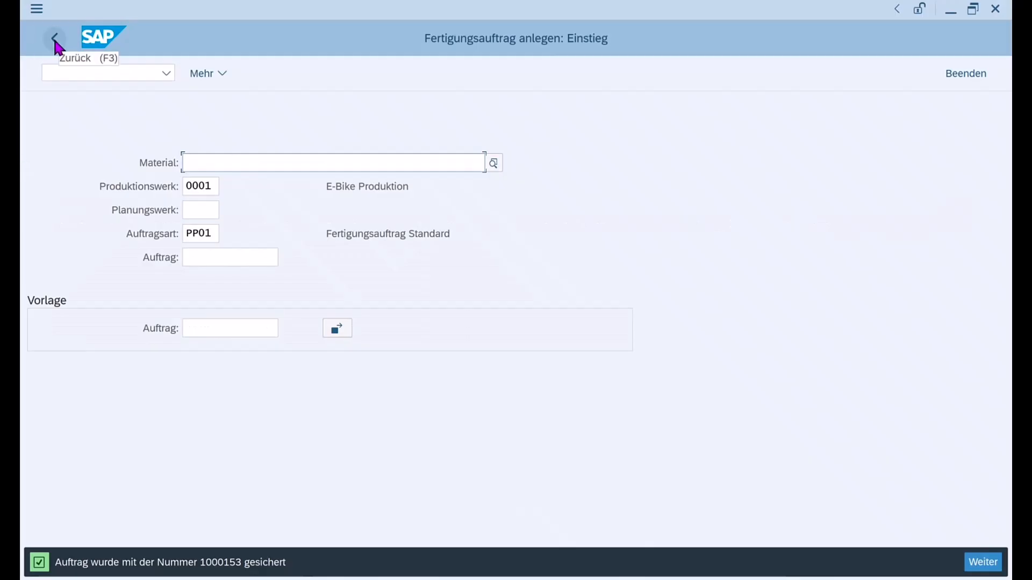
In the SAP ERP window, display the production order with transaction co03 and check its status and delivered quantity
click(53, 38)
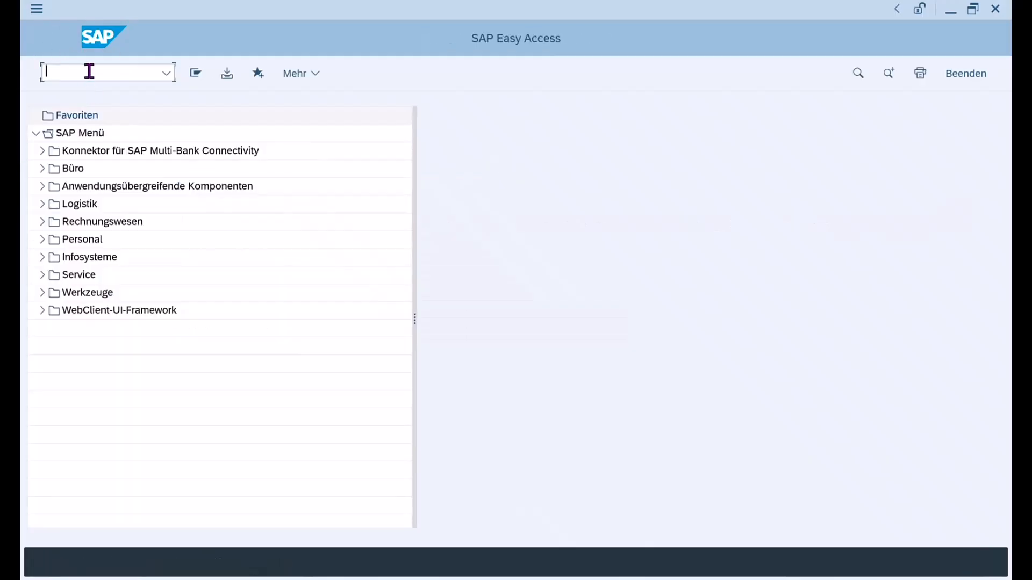
text(co03)
key(Return)
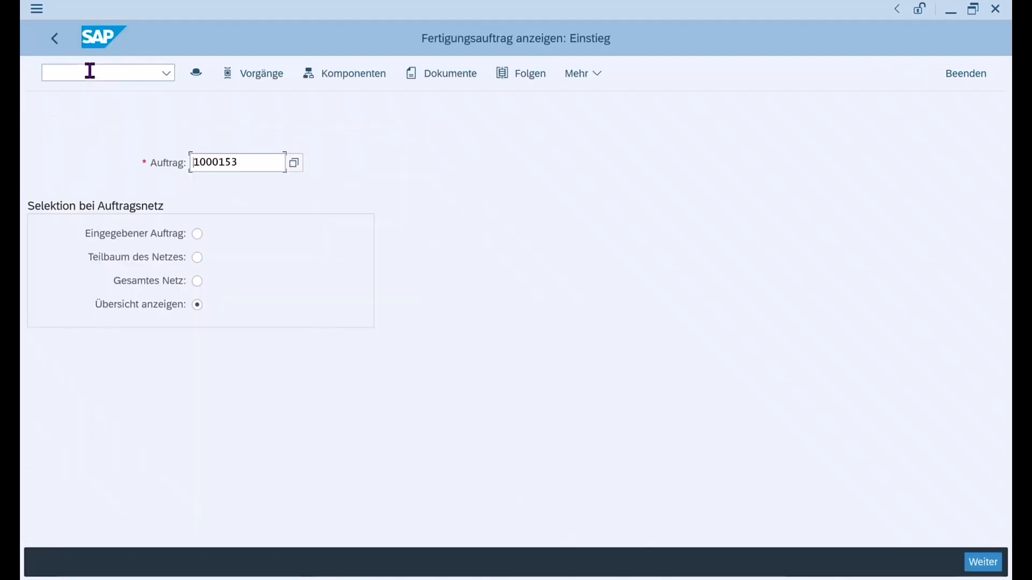
key(Return)
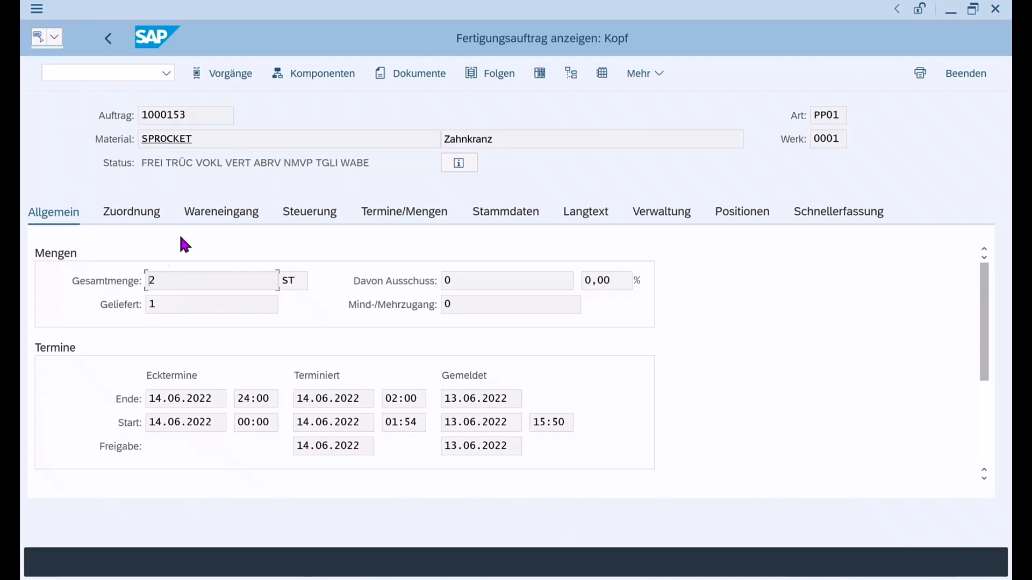
drag(162, 159, 196, 160)
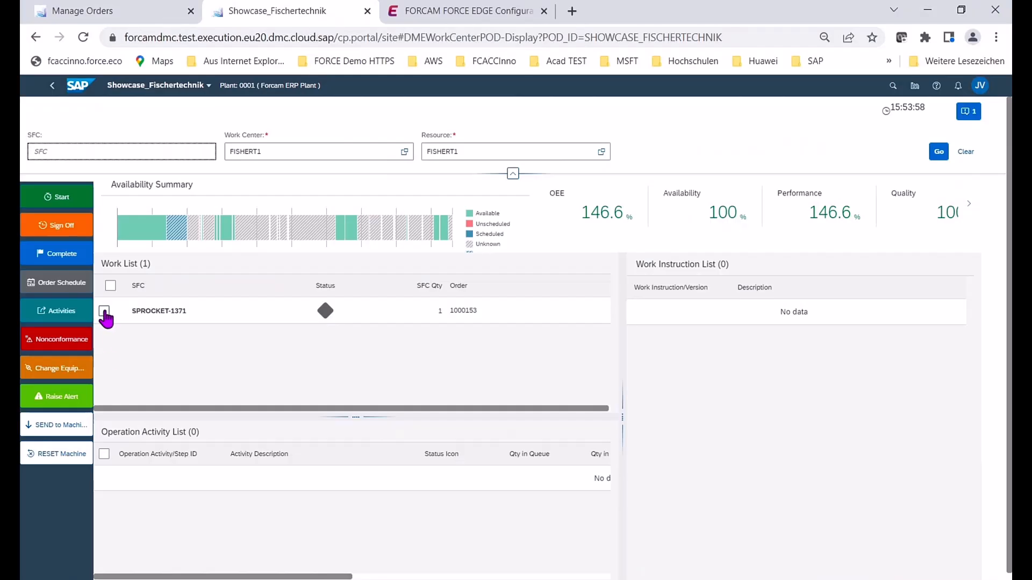
Complete the remaining sprocket SFC in the Showcase_Fischertechnik POD and refresh the order list in Manage Orders
click(63, 254)
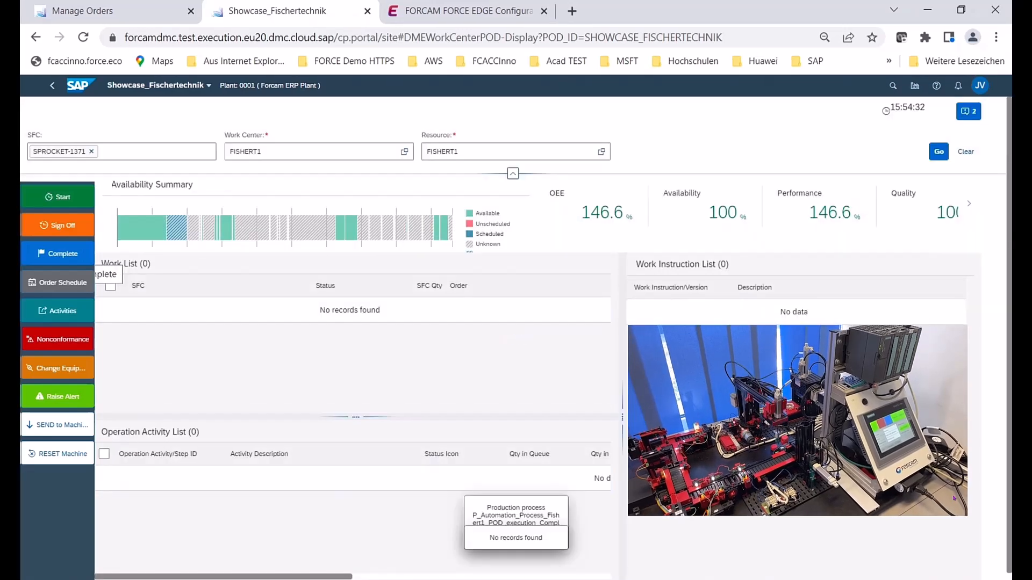
click(98, 13)
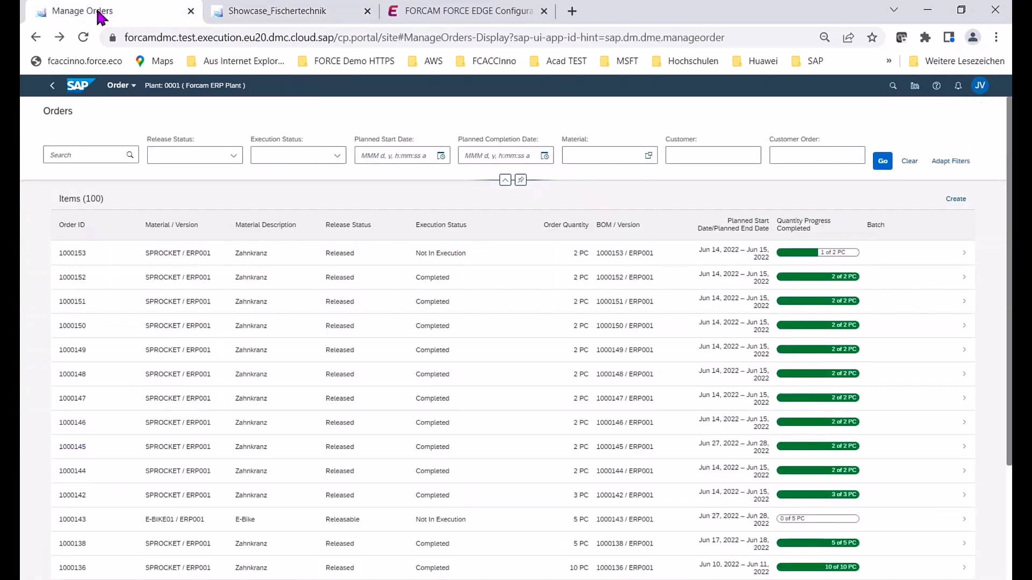
click(882, 162)
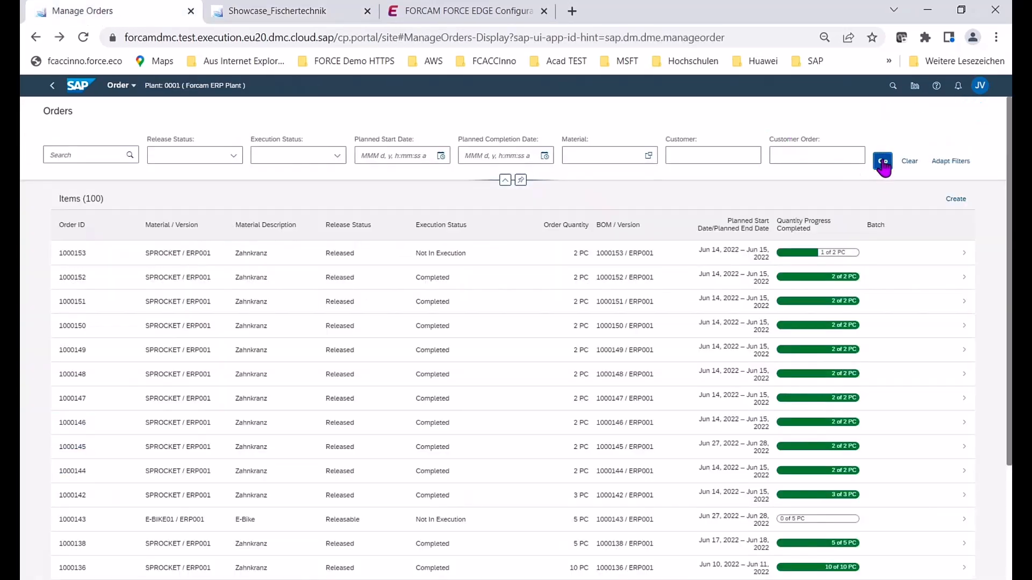